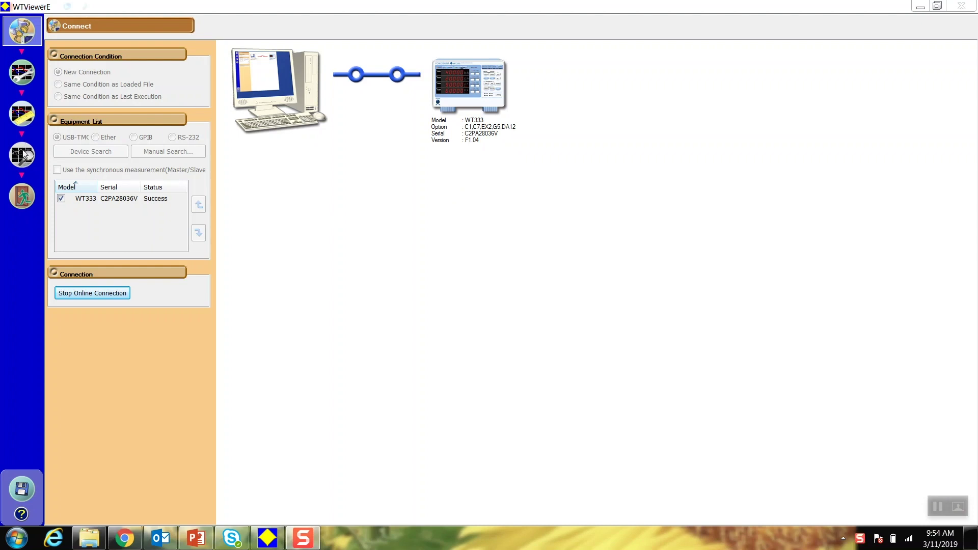
# Open the live measurement view for the connected WT333, then go to the File page.
pyautogui.click(29, 114)
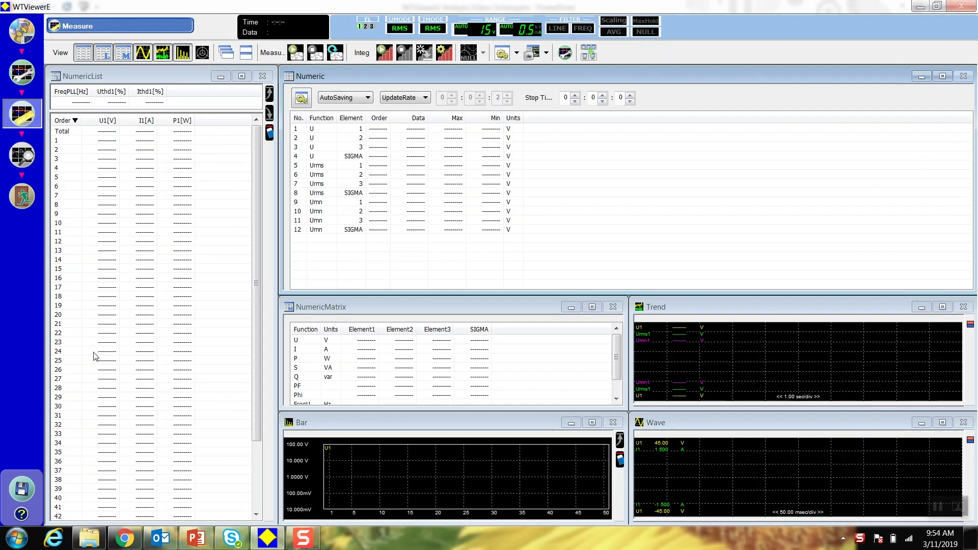
pyautogui.click(22, 489)
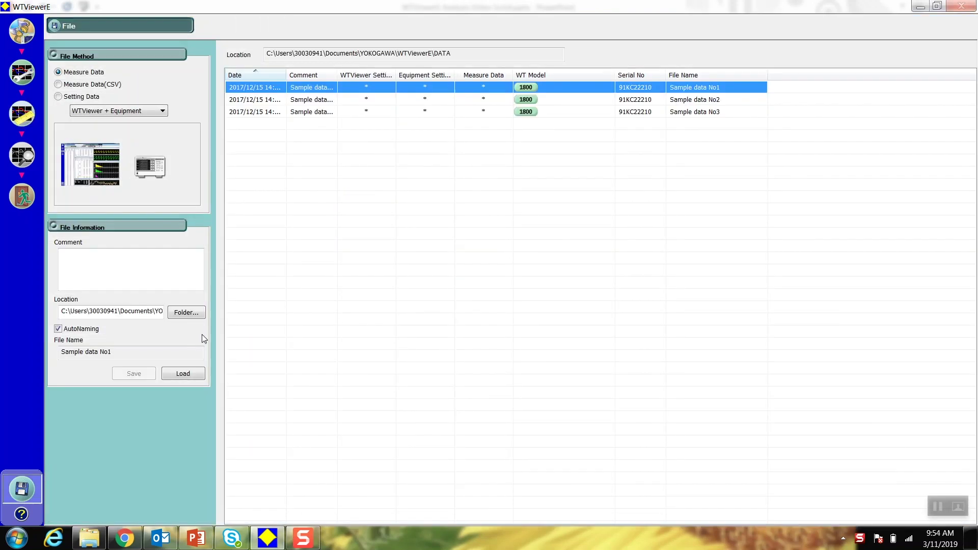
# Load Sample data No1, accept going offline, and switch to the Analyze view.
pyautogui.click(183, 373)
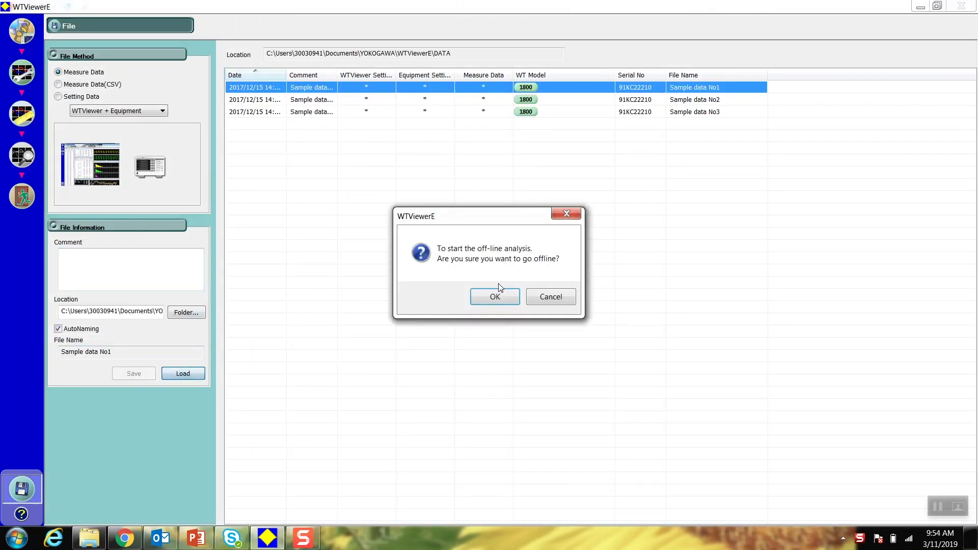
pyautogui.click(498, 298)
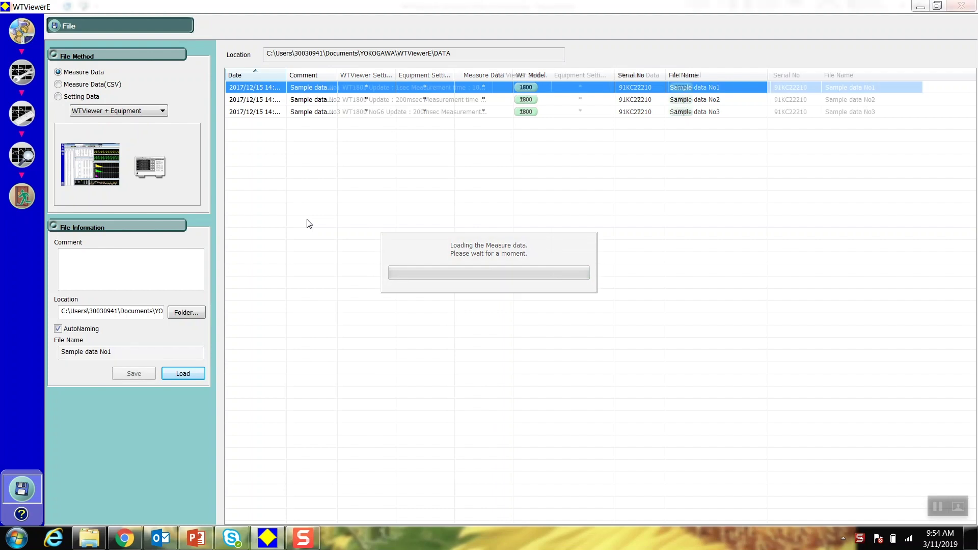
pyautogui.click(27, 160)
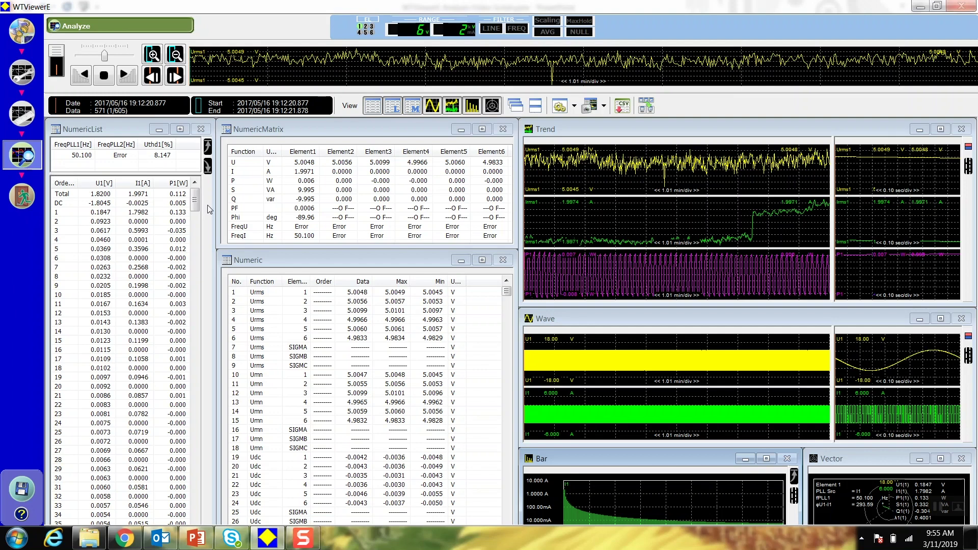
# Browse the ViewSet layout options without changing them, then switch the playback mode.
pyautogui.click(574, 106)
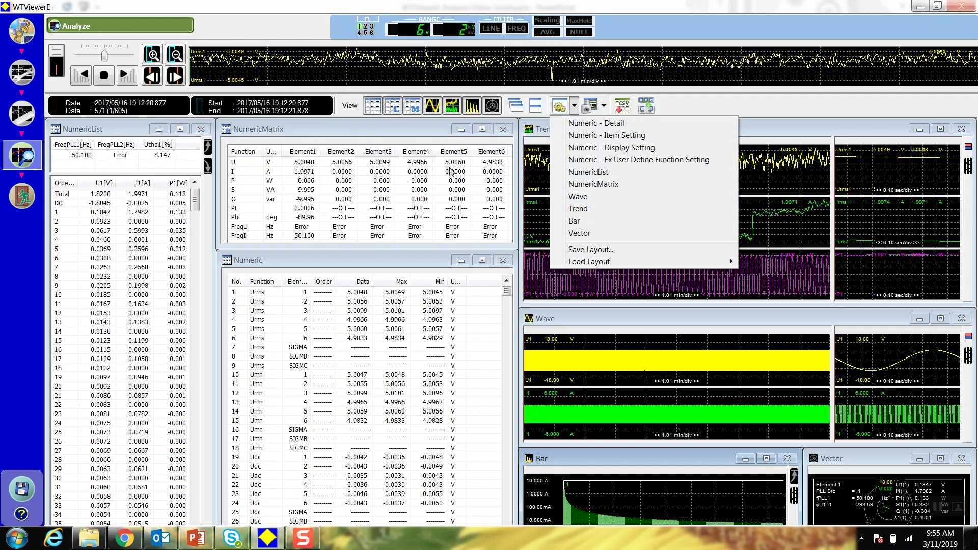
pyautogui.click(220, 21)
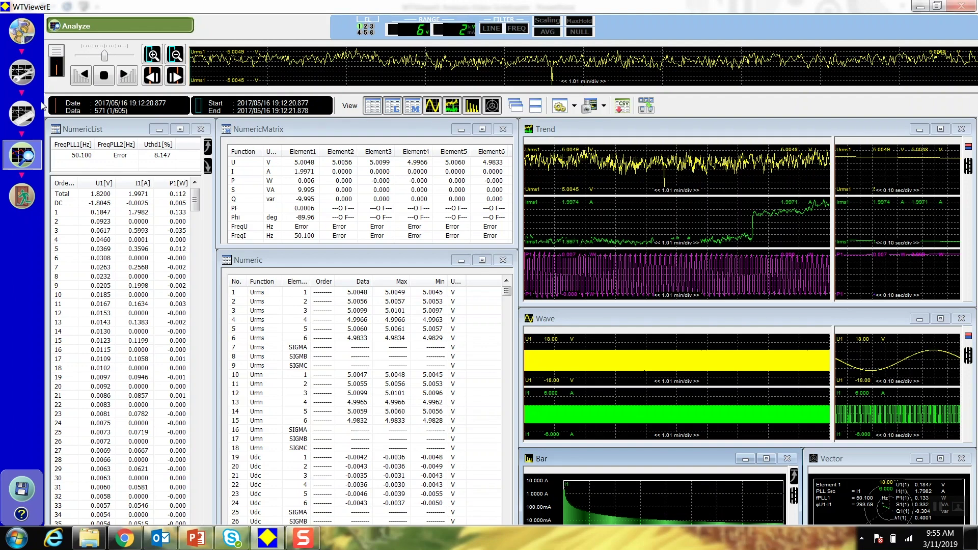
pyautogui.click(55, 53)
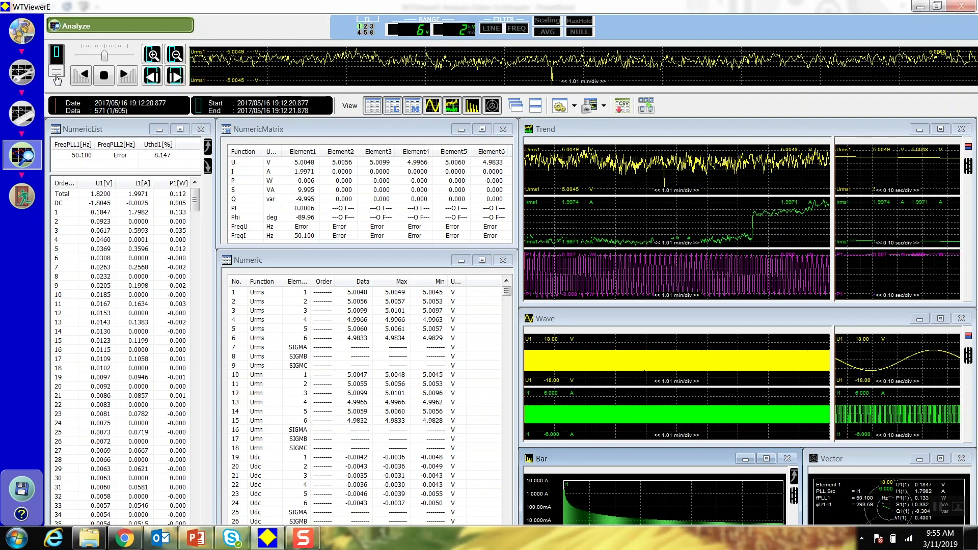
# Play through the recorded data with the speed slider, then step back four data points.
pyautogui.click(60, 63)
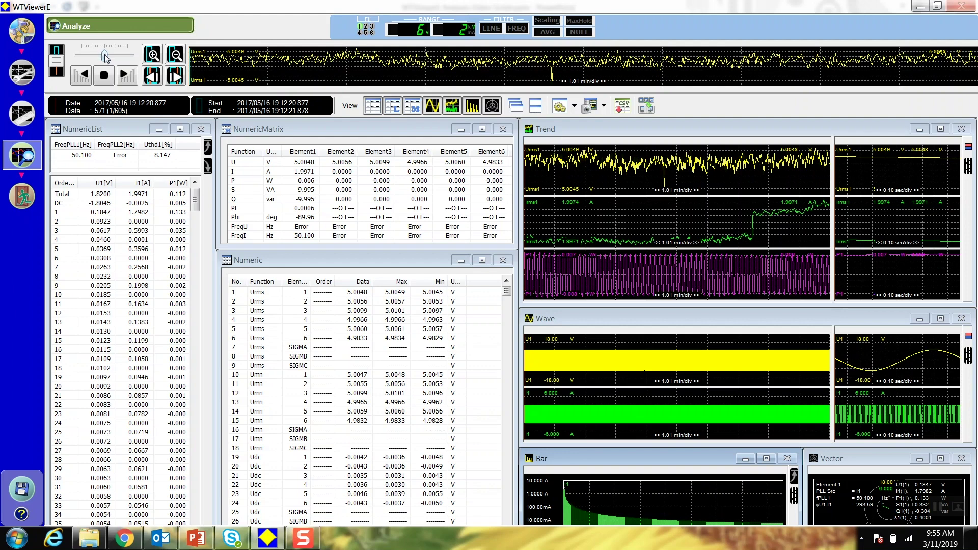
pyautogui.moveTo(105, 54); pyautogui.dragTo(119, 56)
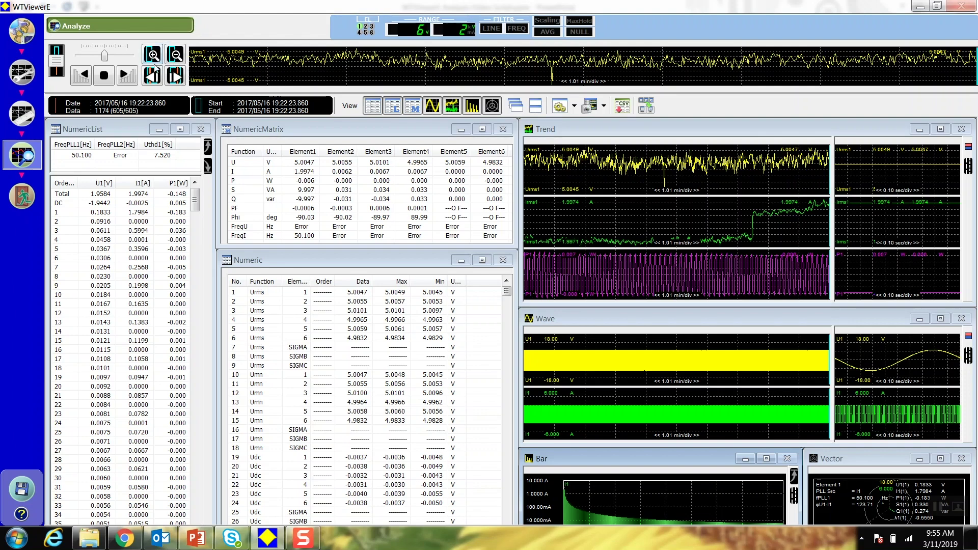
pyautogui.click(156, 77)
pyautogui.click(156, 76)
pyautogui.click(155, 77)
pyautogui.click(155, 76)
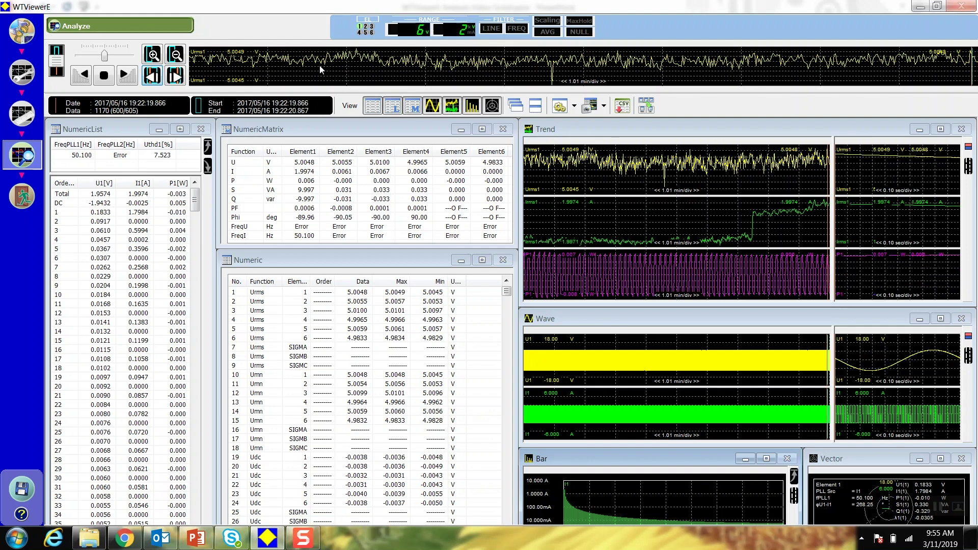
# Place the trend cursor and reposition it to data record 716 (146 of 605).
pyautogui.click(432, 70)
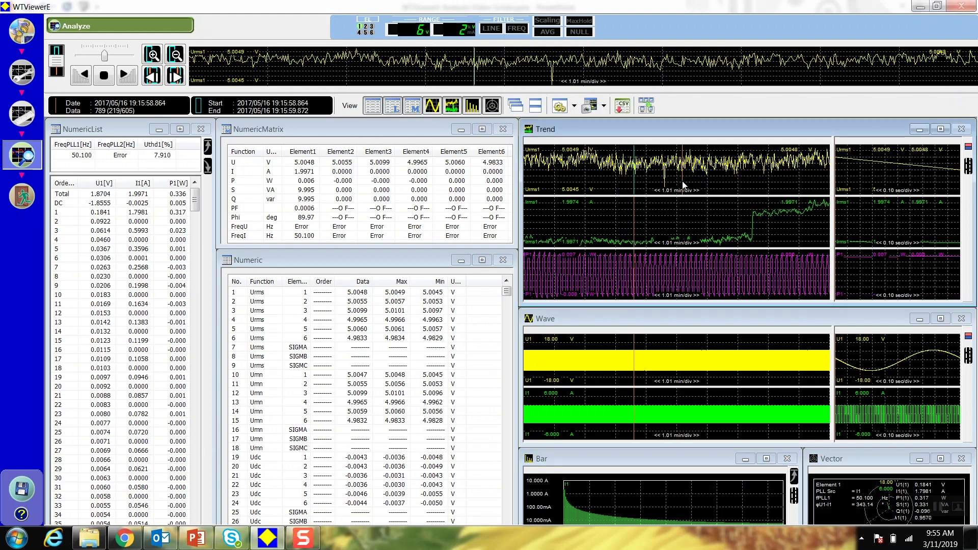
pyautogui.click(683, 181)
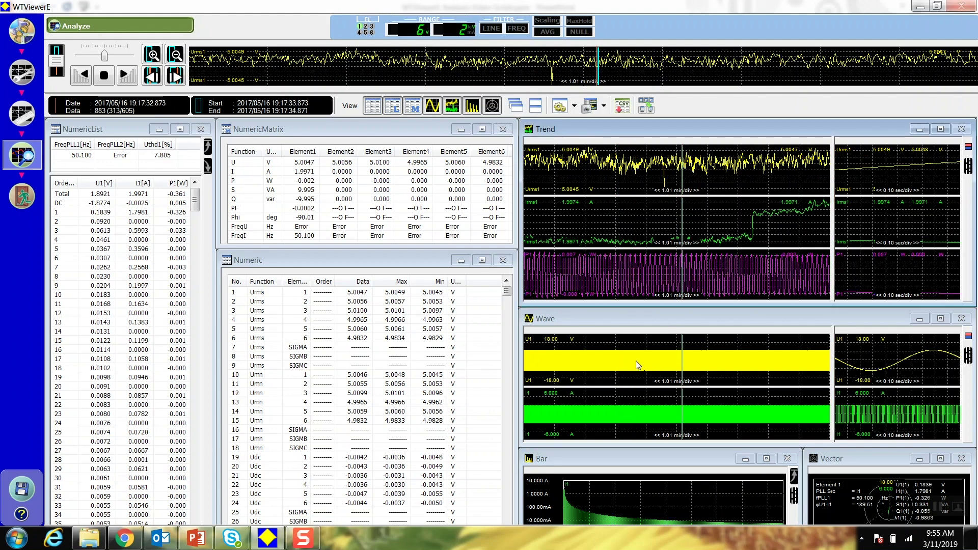
pyautogui.click(598, 360)
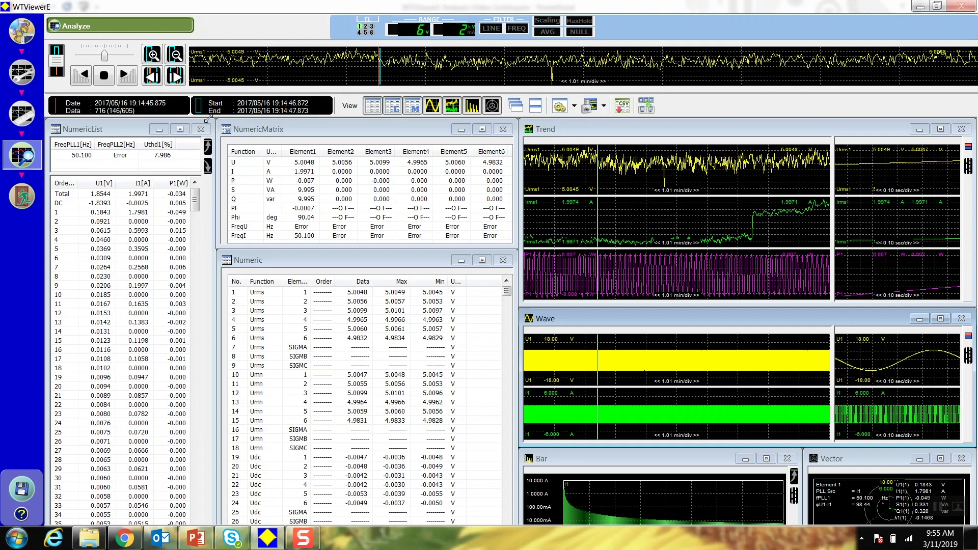
# In Trend Detail, set trace 2 of the top trend strip to Irms1.
pyautogui.doubleClick(437, 70)
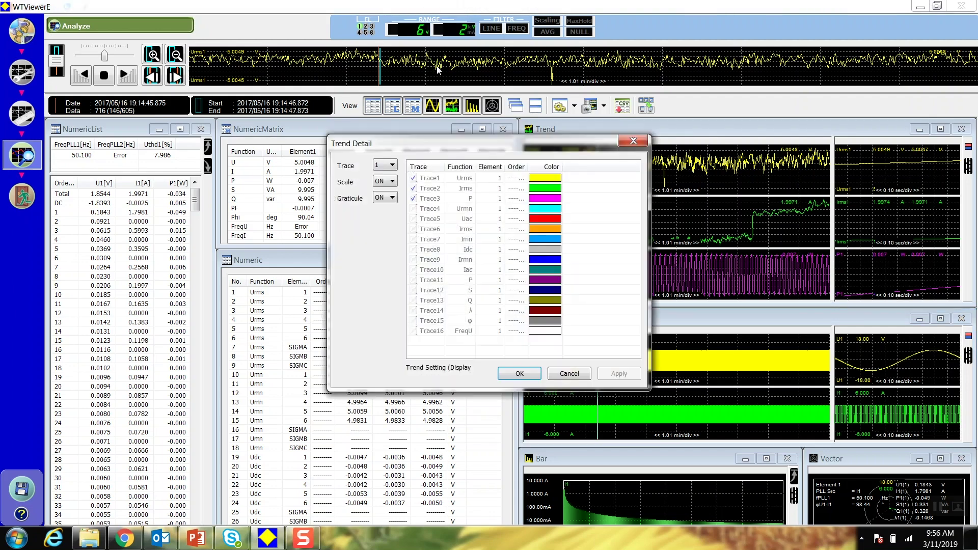
pyautogui.click(391, 166)
pyautogui.click(383, 183)
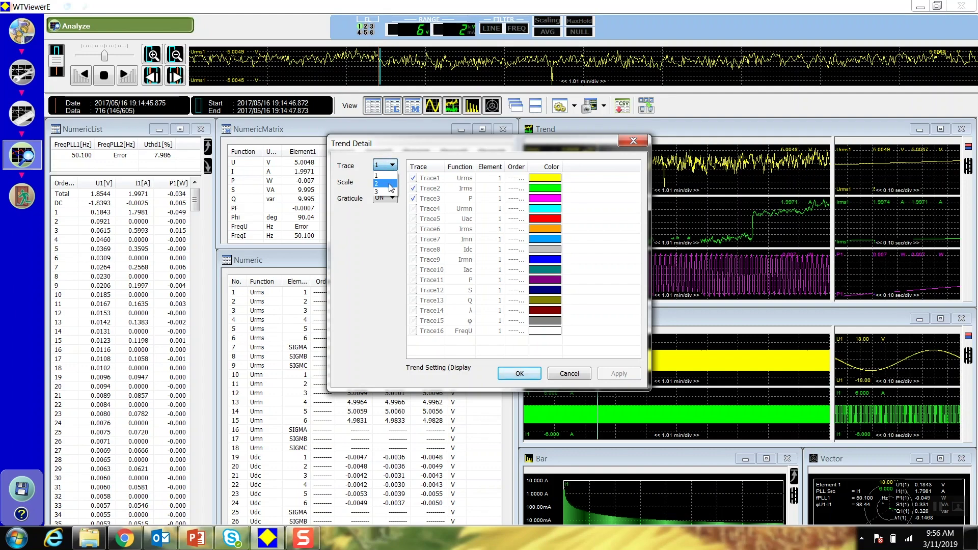
pyautogui.click(519, 374)
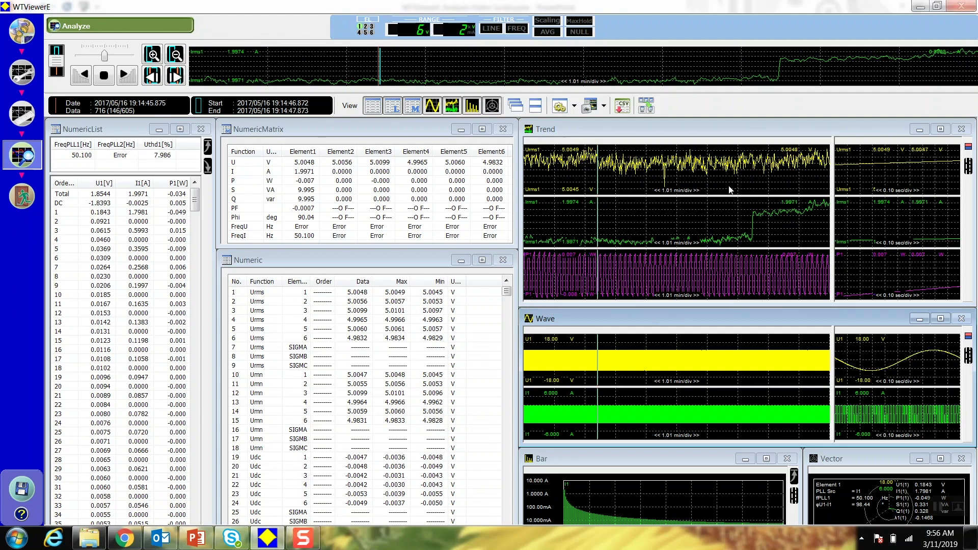
# Add the Urmn (Trace4) and Uac (Trace5) traces to the first trend graph.
pyautogui.doubleClick(728, 171)
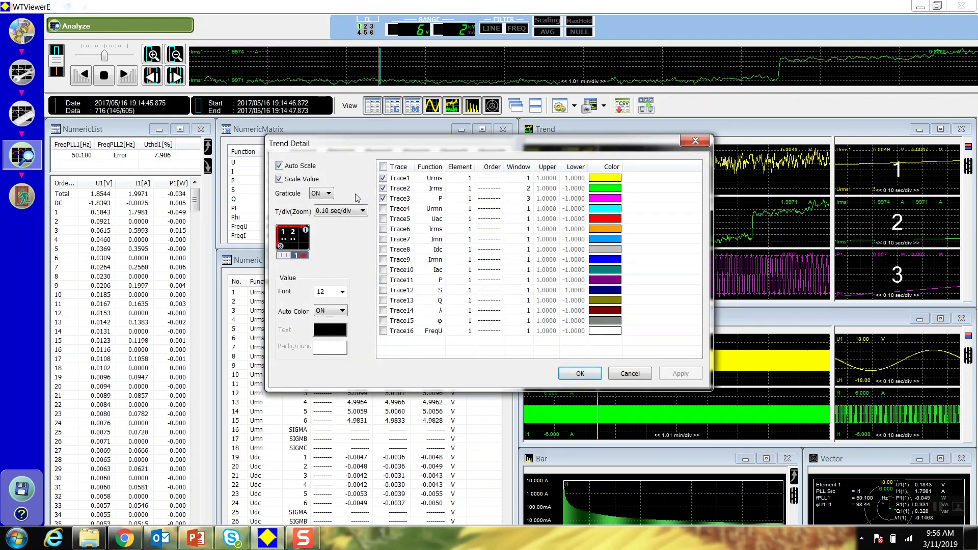
pyautogui.click(384, 210)
pyautogui.click(383, 219)
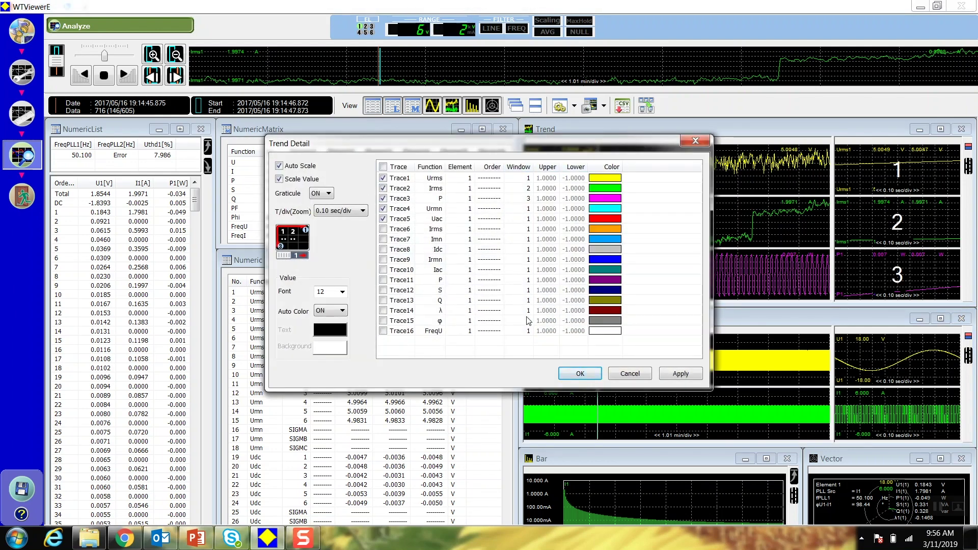
pyautogui.click(577, 375)
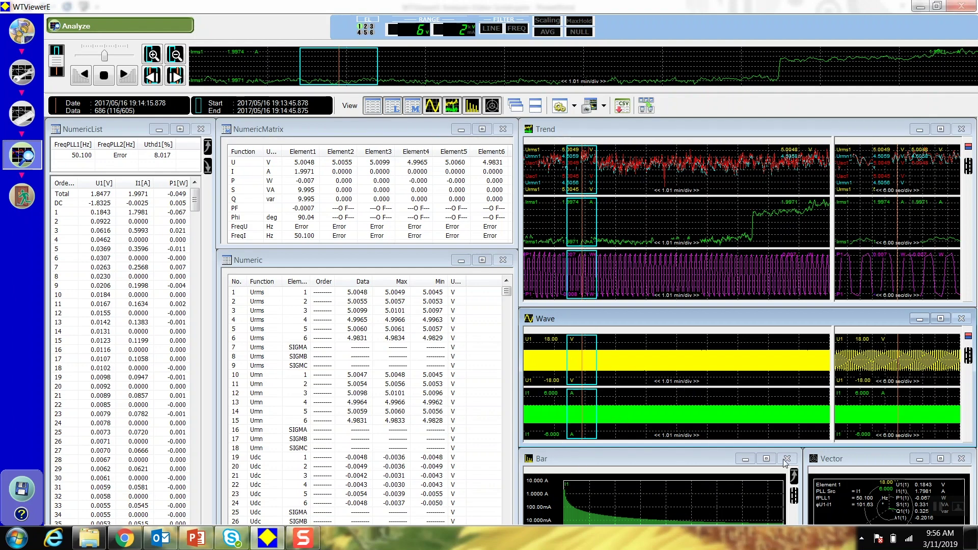
# Turn on measurement cursors in the bar, wave and trend graphs.
pyautogui.click(794, 495)
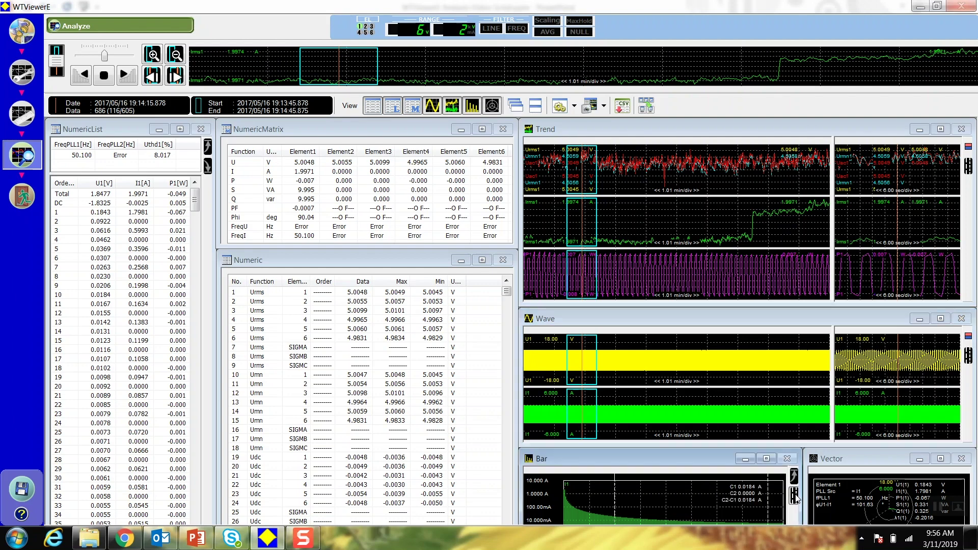
pyautogui.click(969, 355)
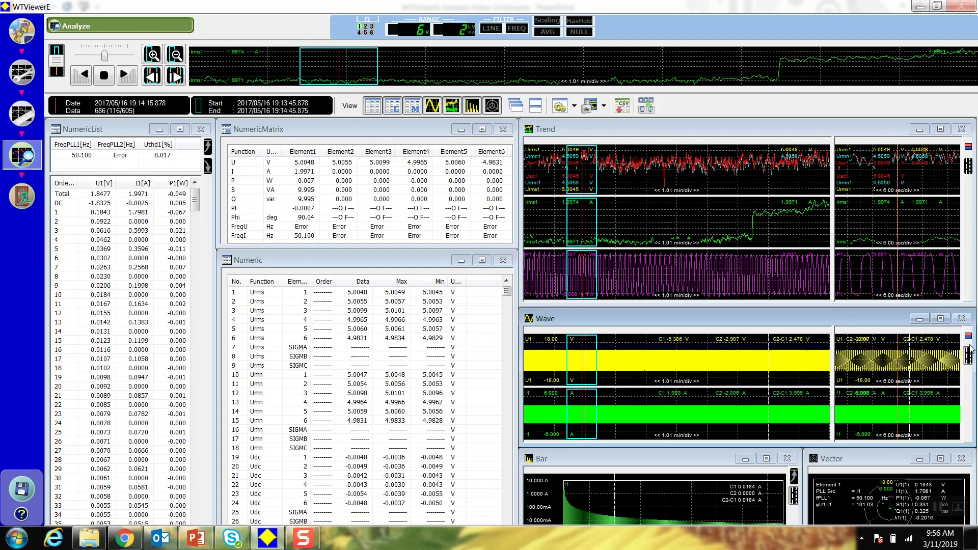
pyautogui.click(969, 168)
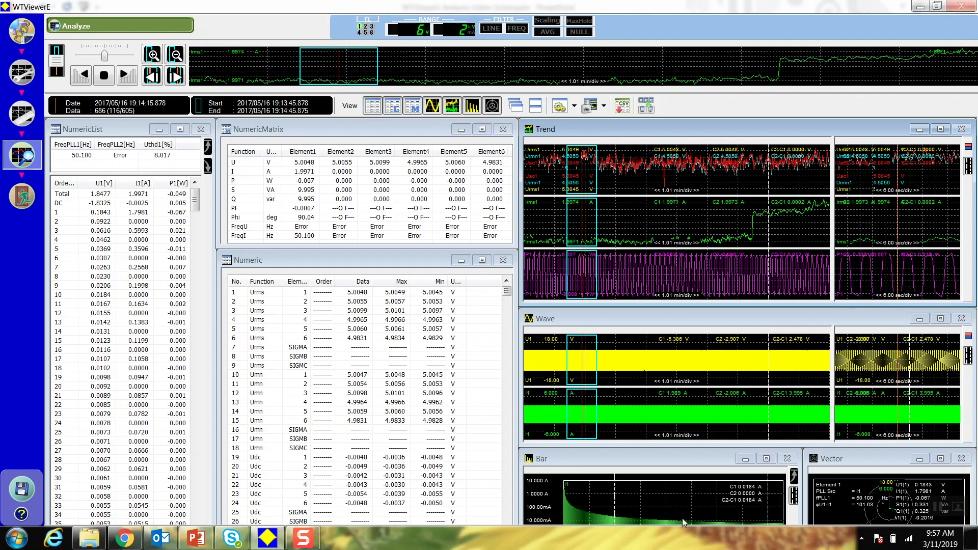
# Position the C1 and C2 cursors so the wave reads U1 at -814.6 mV, 4.418 V difference.
pyautogui.click(585, 505)
pyautogui.click(685, 367)
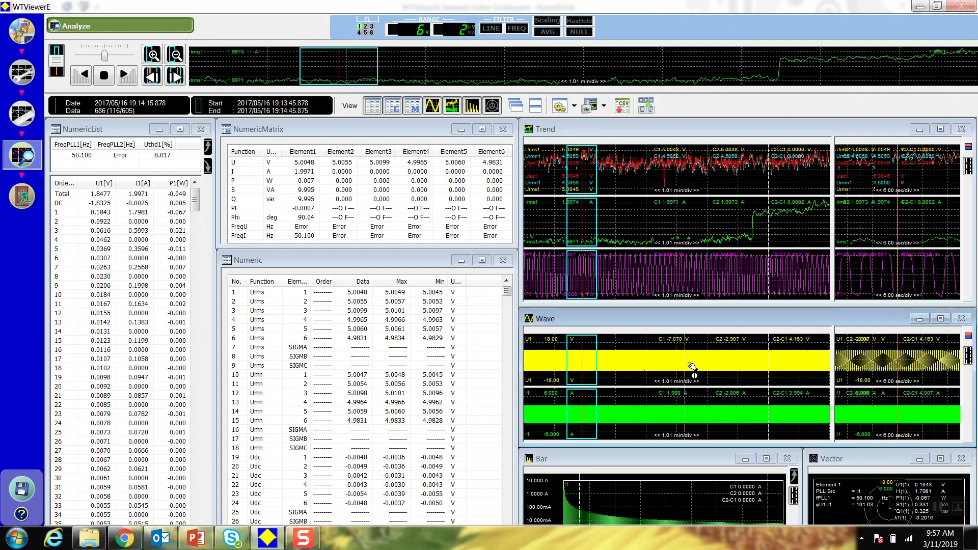
pyautogui.moveTo(692, 367); pyautogui.dragTo(648, 314)
pyautogui.moveTo(644, 225); pyautogui.dragTo(626, 227)
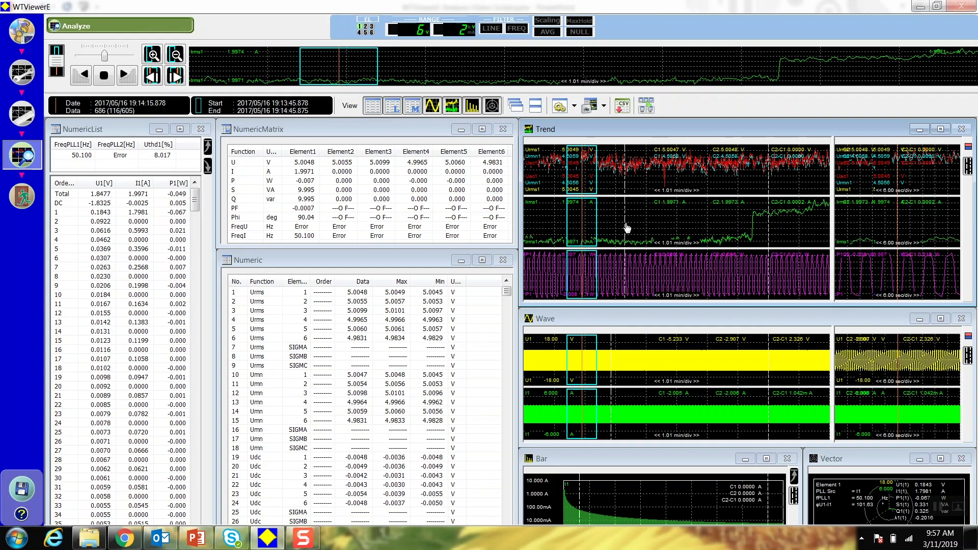
pyautogui.moveTo(701, 212)
pyautogui.mouseDown()
pyautogui.moveTo(714, 212)
pyautogui.moveTo(705, 225)
pyautogui.mouseUp()
pyautogui.click(719, 387)
pyautogui.moveTo(721, 385); pyautogui.dragTo(748, 387)
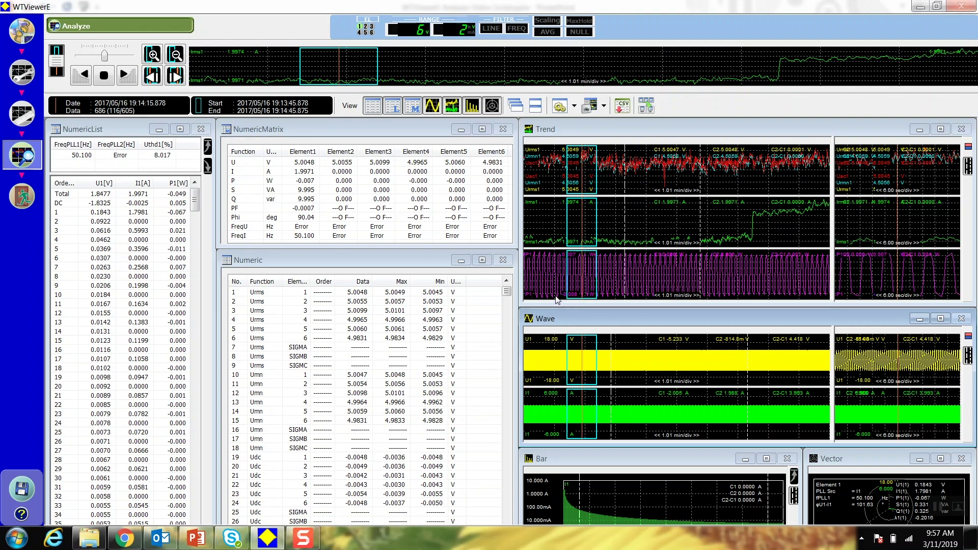
# In CSV Output, keep Numeric Range at All and set Compression to Thinning at rate 5.
pyautogui.click(624, 107)
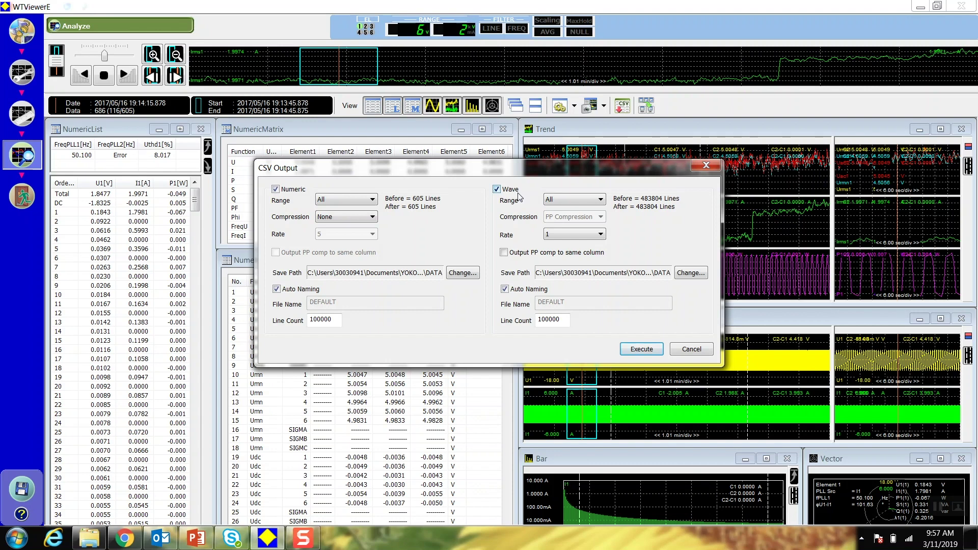
pyautogui.click(362, 199)
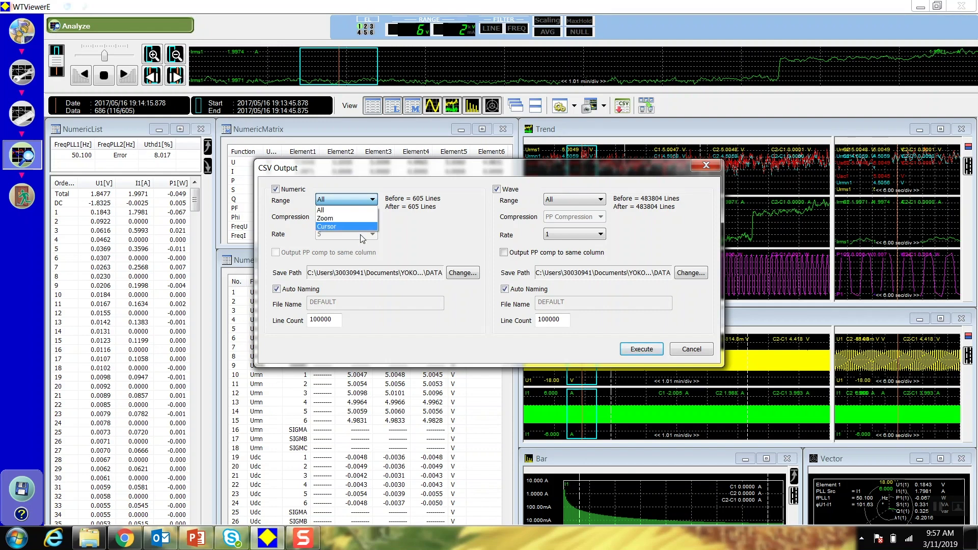
pyautogui.click(363, 240)
pyautogui.click(371, 217)
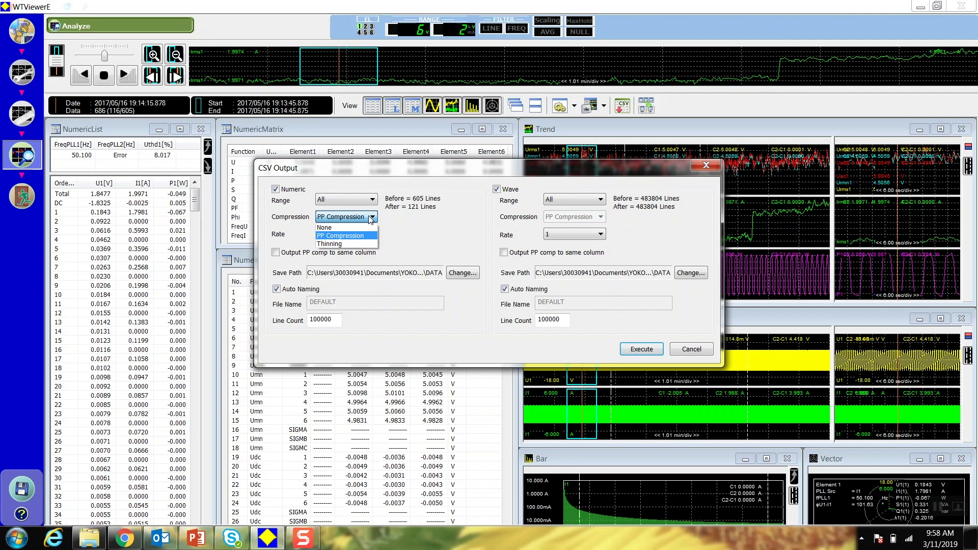
pyautogui.click(366, 243)
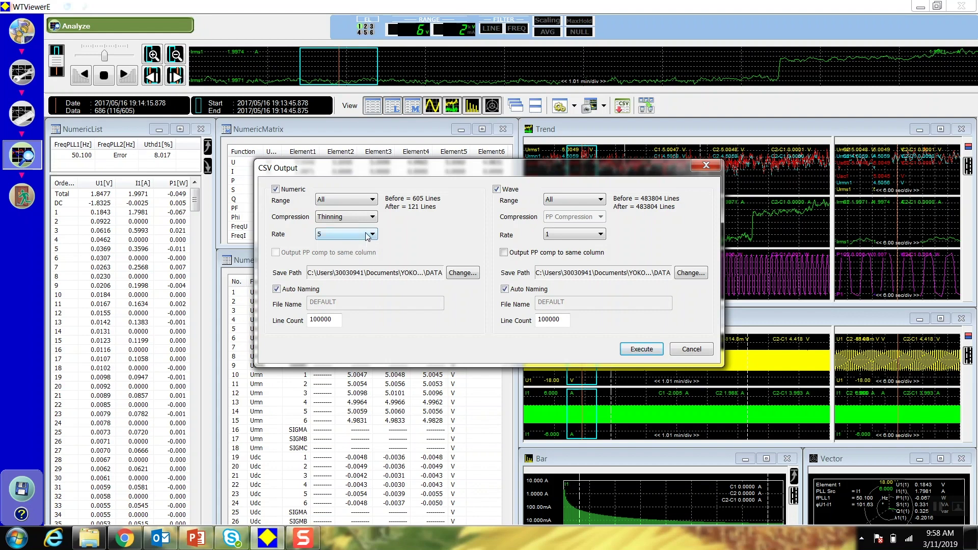
pyautogui.click(367, 234)
pyautogui.click(367, 233)
# Set the numeric CSV save folder to DATA and turn off Auto Naming.
pyautogui.click(467, 274)
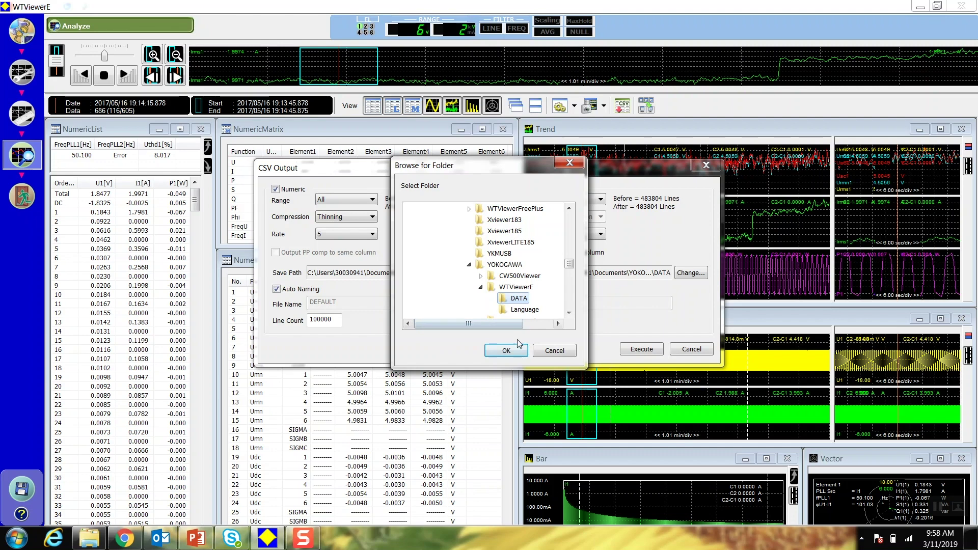
pyautogui.click(507, 351)
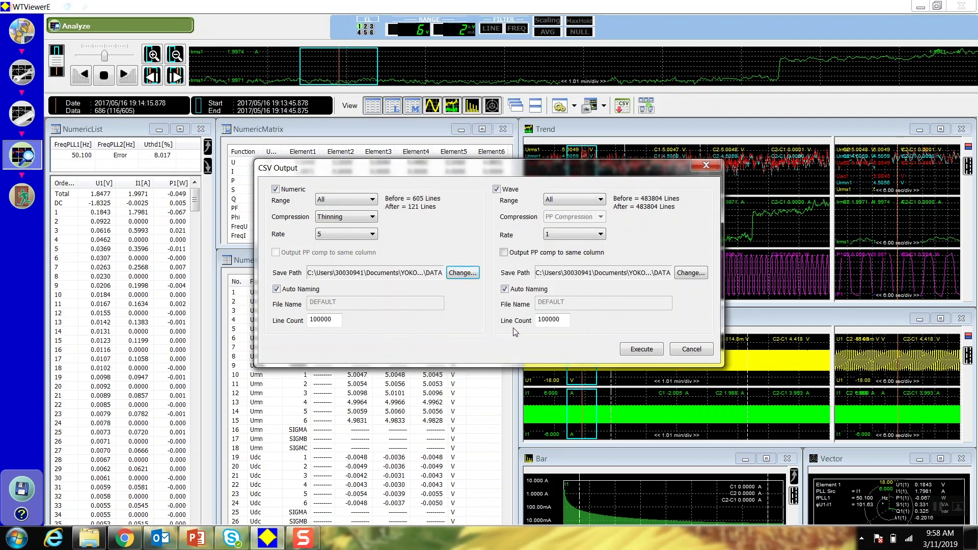
pyautogui.click(308, 291)
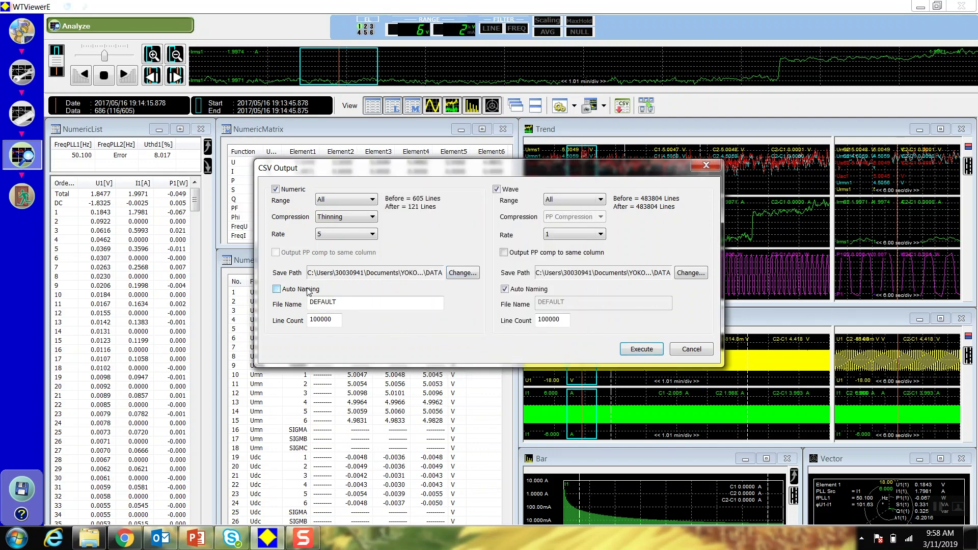
pyautogui.click(311, 290)
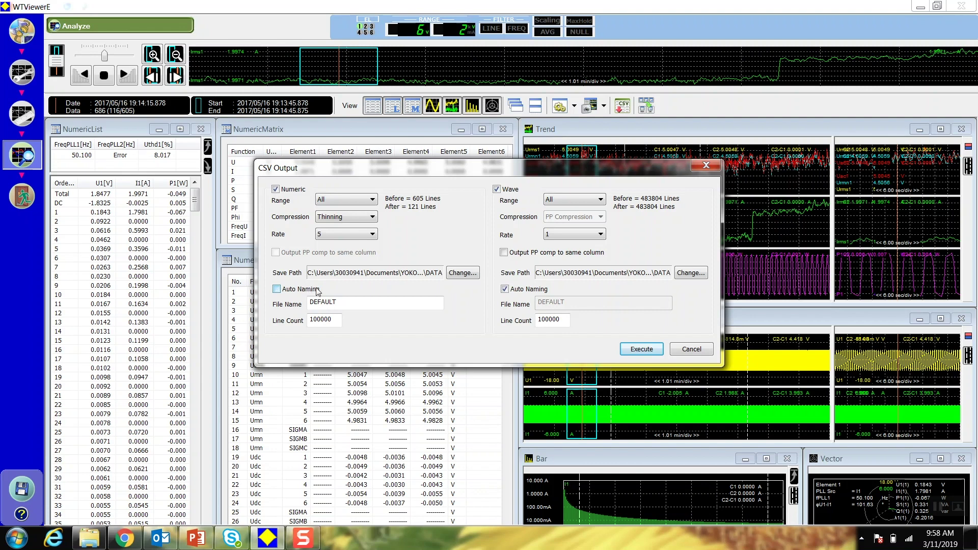
# Keep the file name DEFAULT, execute the CSV export, and dismiss the completion message.
pyautogui.click(361, 305)
pyautogui.click(340, 320)
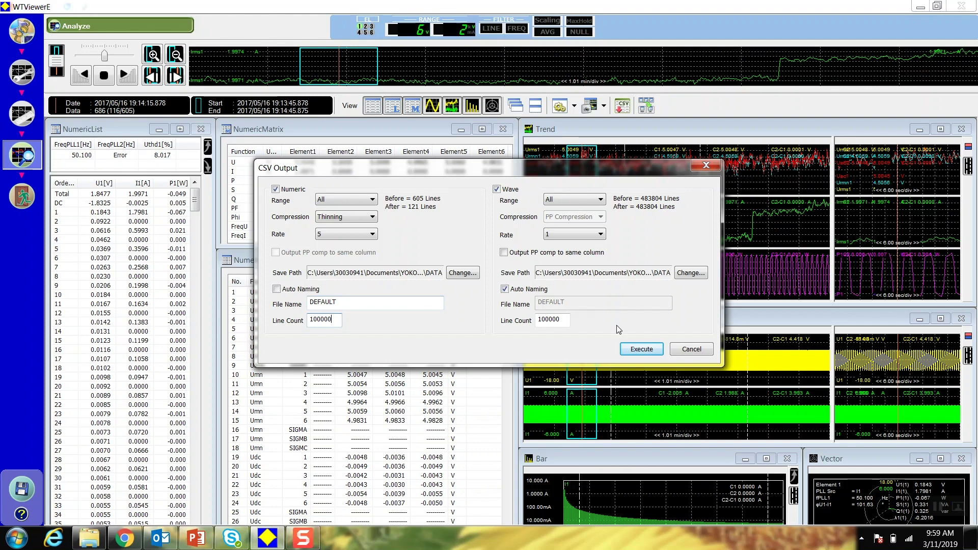
pyautogui.click(632, 351)
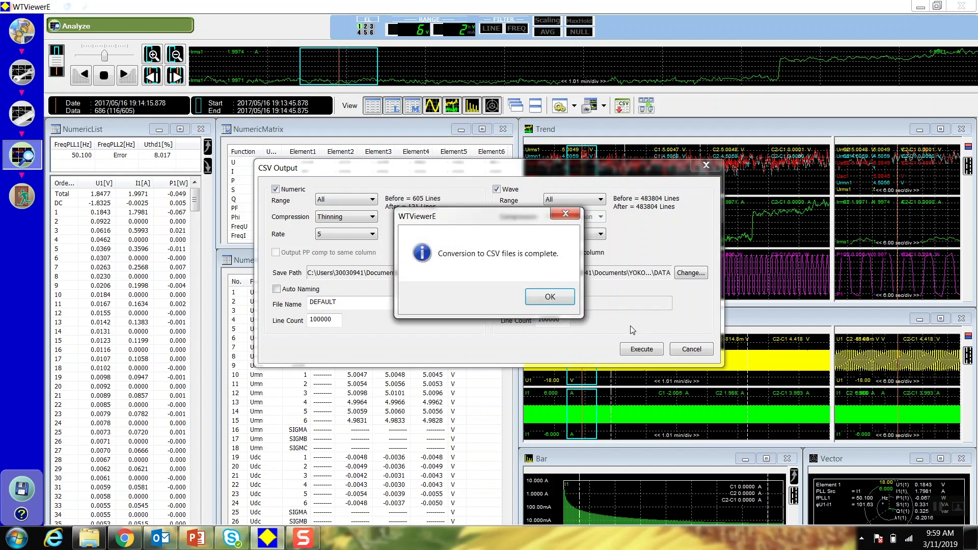
pyautogui.click(549, 299)
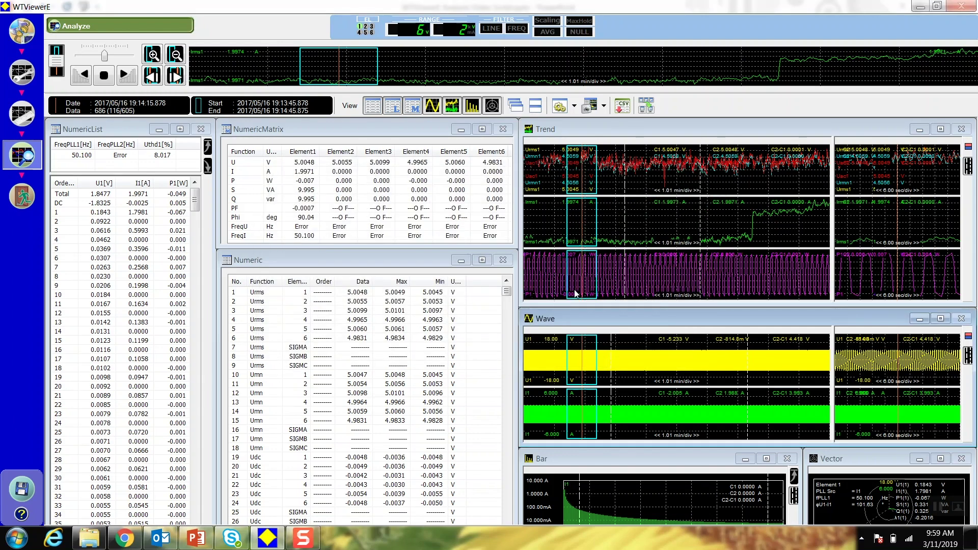